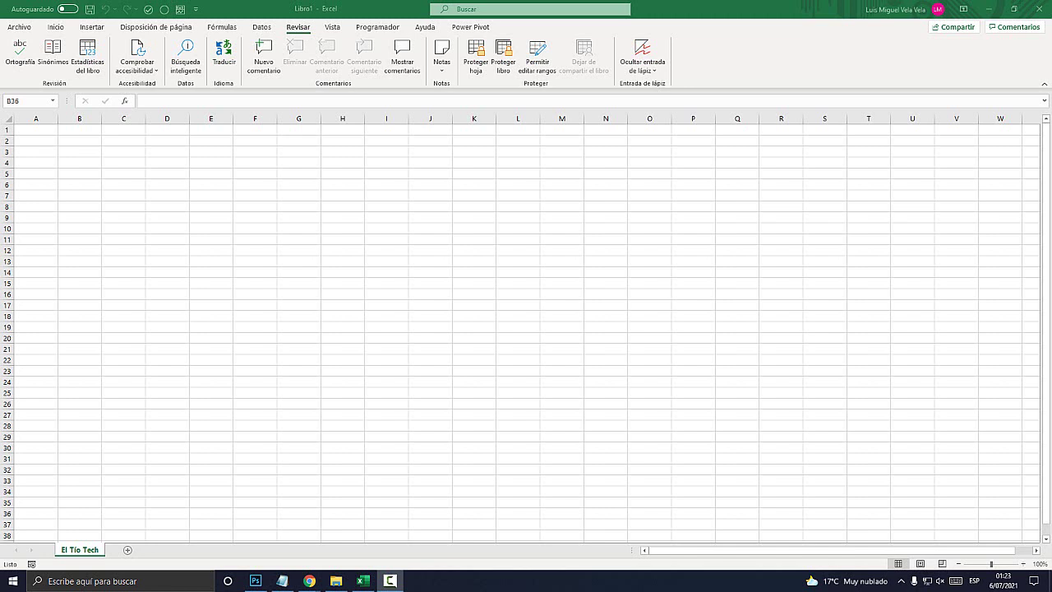
In Notepad, write 'Evitar que se modifique:' with item '1.- Nombre de la hoja' below
{"action": "left_click", "coordinate": [282, 581]}
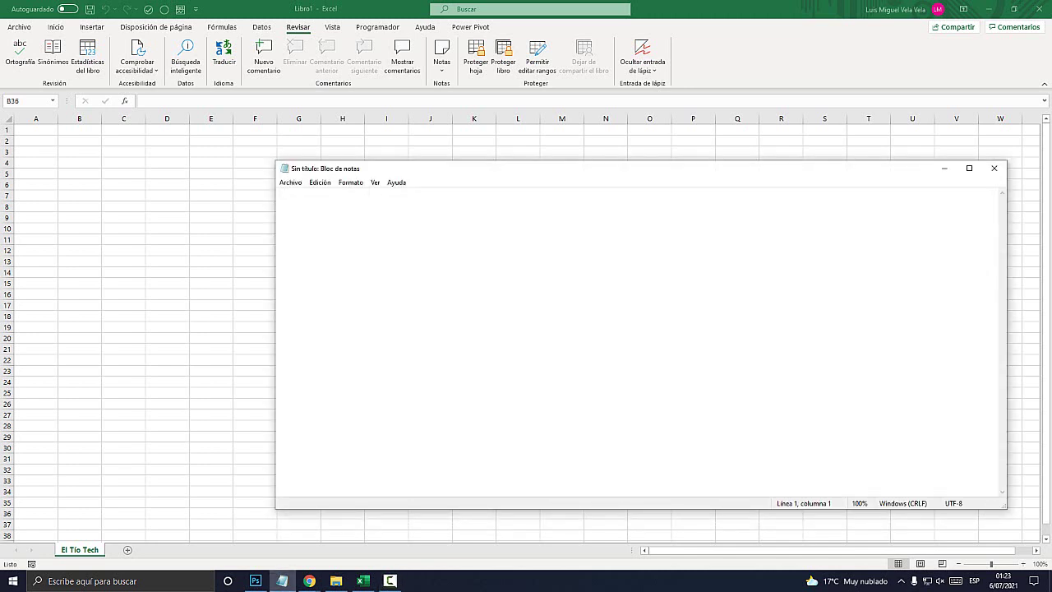
{"action": "type", "text": "Evitar"}
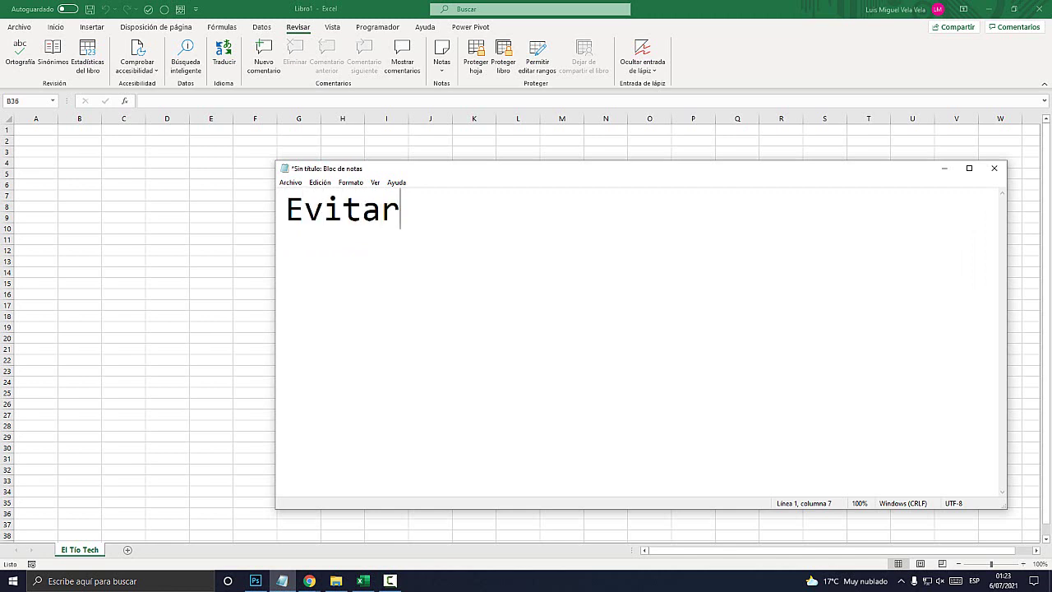
{"action": "type", "text": " que se modiv"}
{"action": "key", "text": "BackSpace"}
{"action": "type", "text": "qu"}
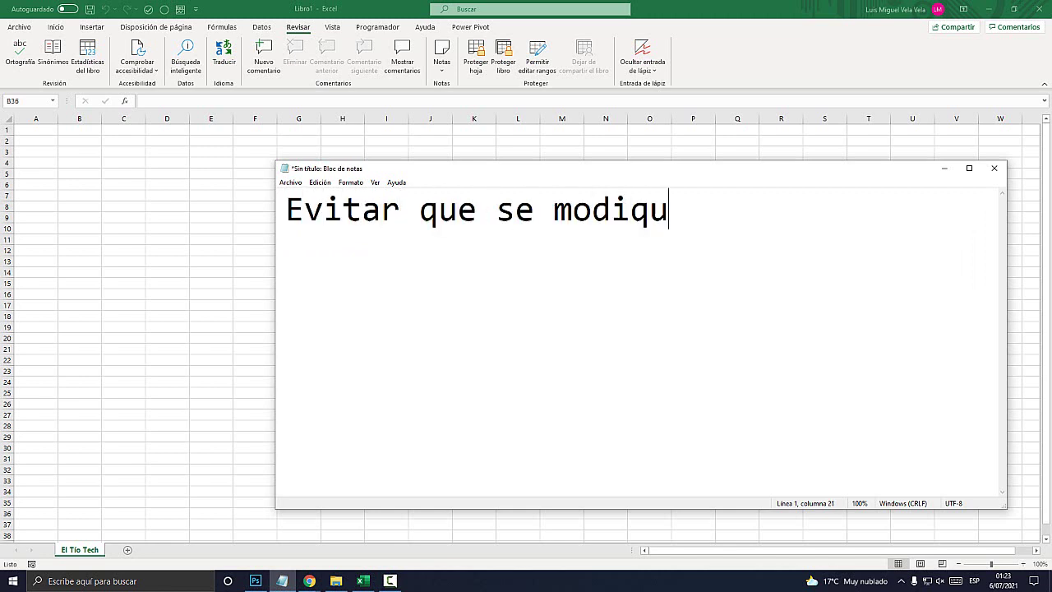
{"action": "type", "text": "e:"}
{"action": "key", "text": "BackSpace"}
{"action": "key", "text": "BackSpace"}
{"action": "key", "text": "BackSpace"}
{"action": "key", "text": "BackSpace"}
{"action": "type", "text": "fiq"}
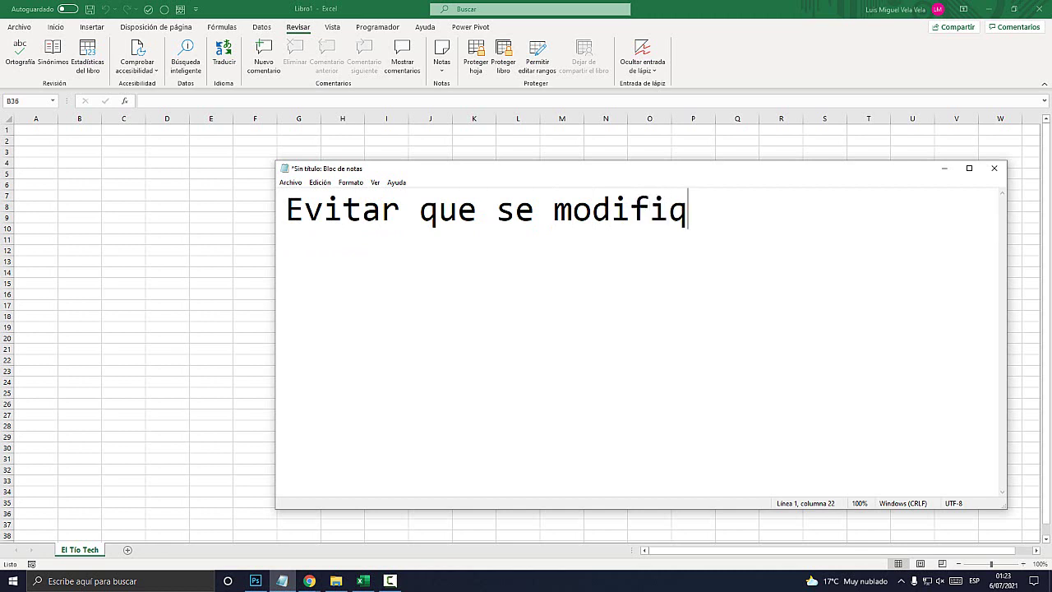
{"action": "type", "text": "ue:"}
{"action": "key", "text": "Return"}
{"action": "type", "text": "1.-"}
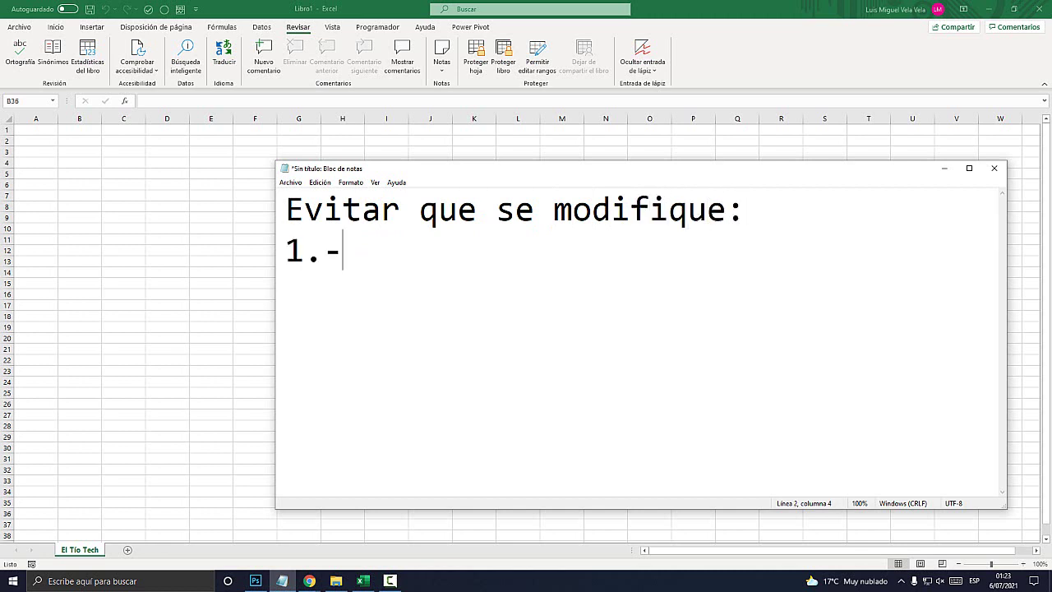
{"action": "type", "text": " Nombre de l"}
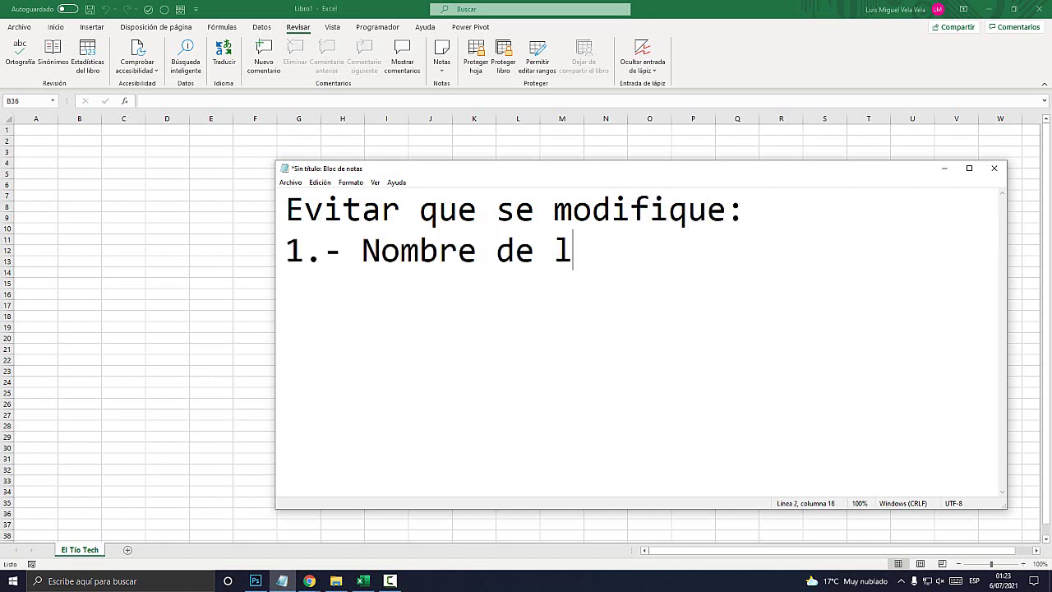
{"action": "type", "text": "a hoja"}
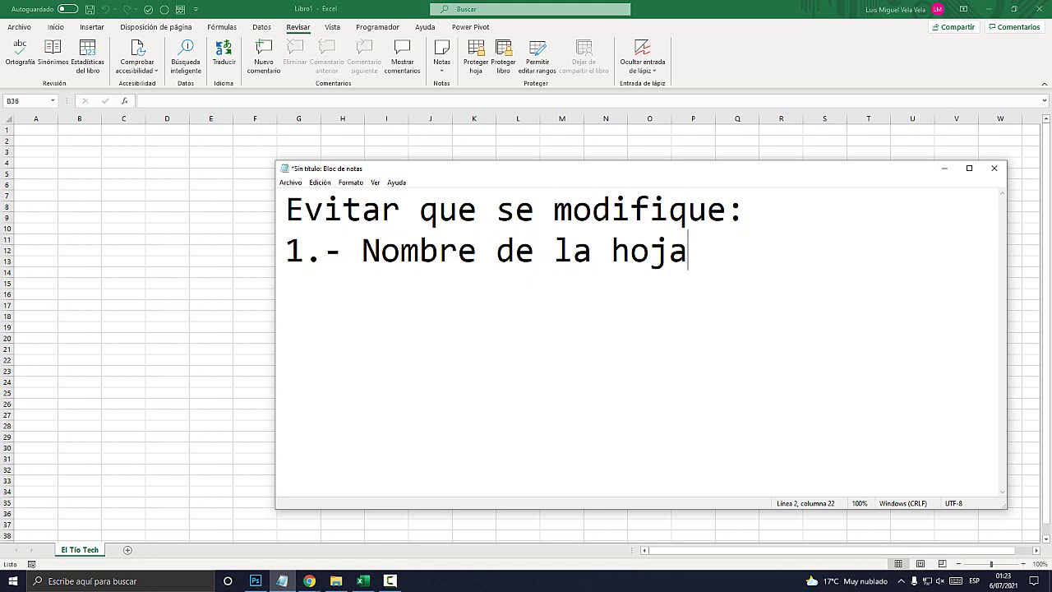
Back in Excel, rename the worksheet tab to a person's full name
{"action": "key", "text": "alt+Tab"}
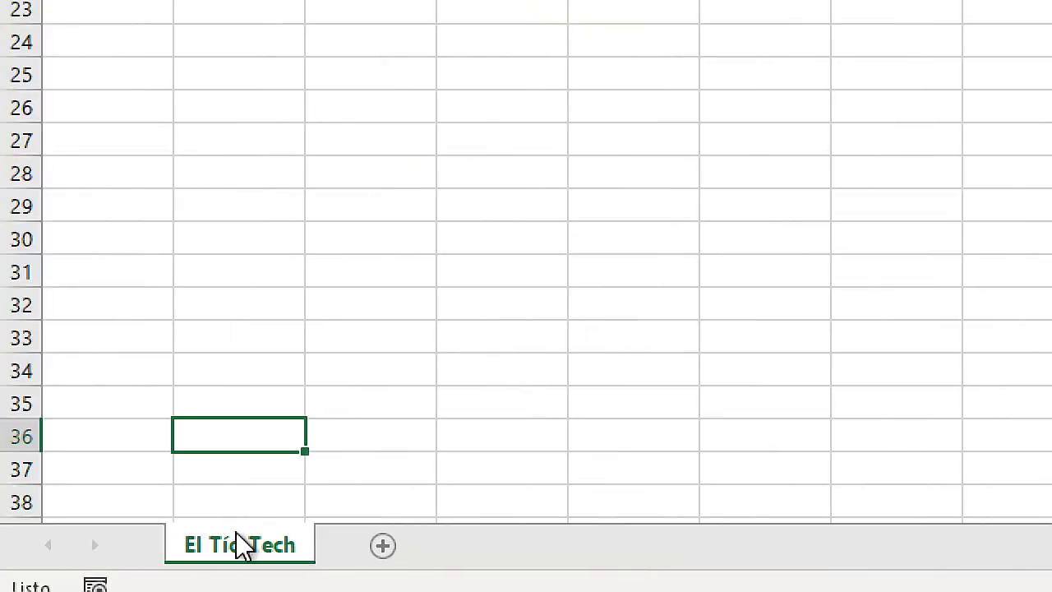
{"action": "double_click", "coordinate": [240, 544]}
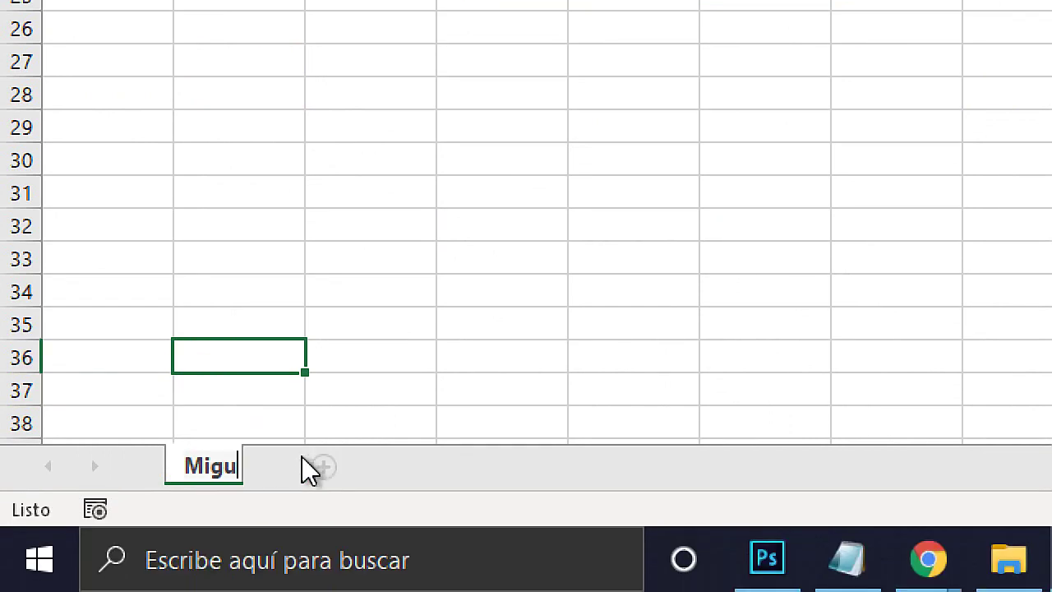
{"action": "type", "text": "ela"}
{"action": "key", "text": "Return"}
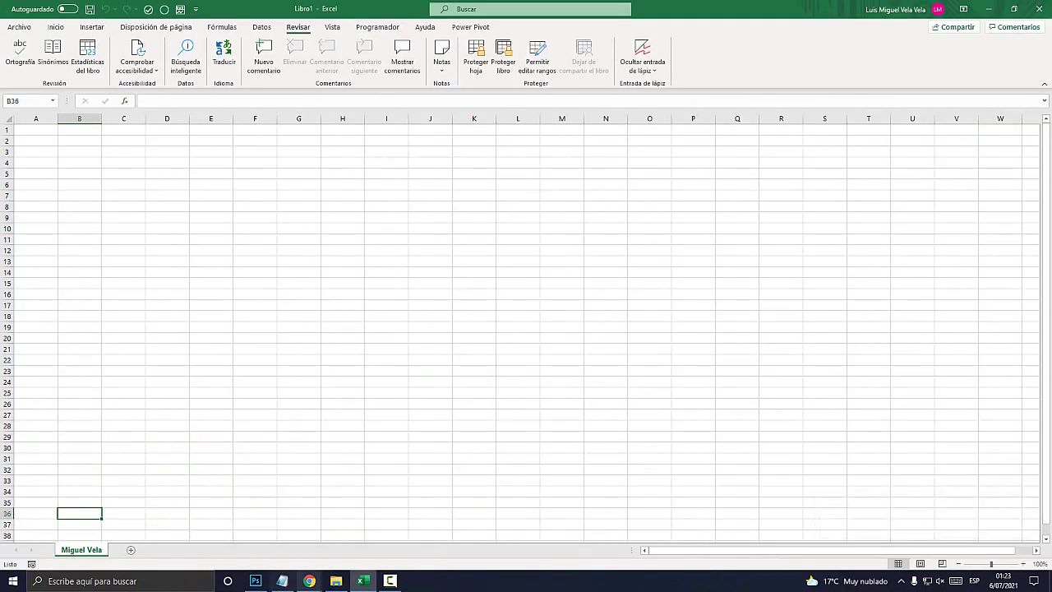
Add note items '2.- Elimine hojas', '3.- Inserte hojas' and '4.- Mueva hojas'
{"action": "key", "text": "alt+Tab"}
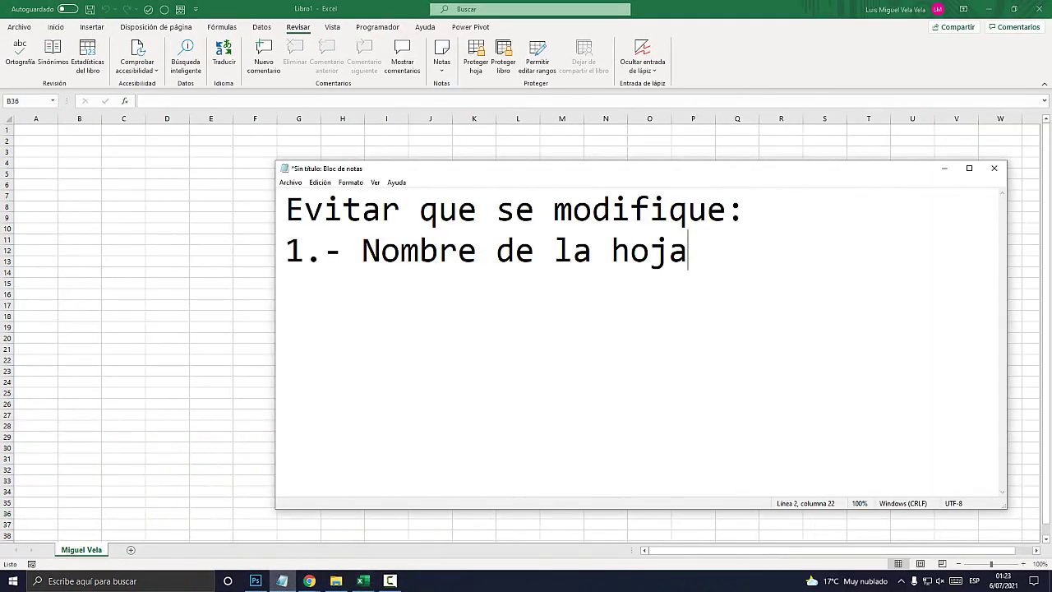
{"action": "type", "text": "2"}
{"action": "type", "text": ".- Elimine"}
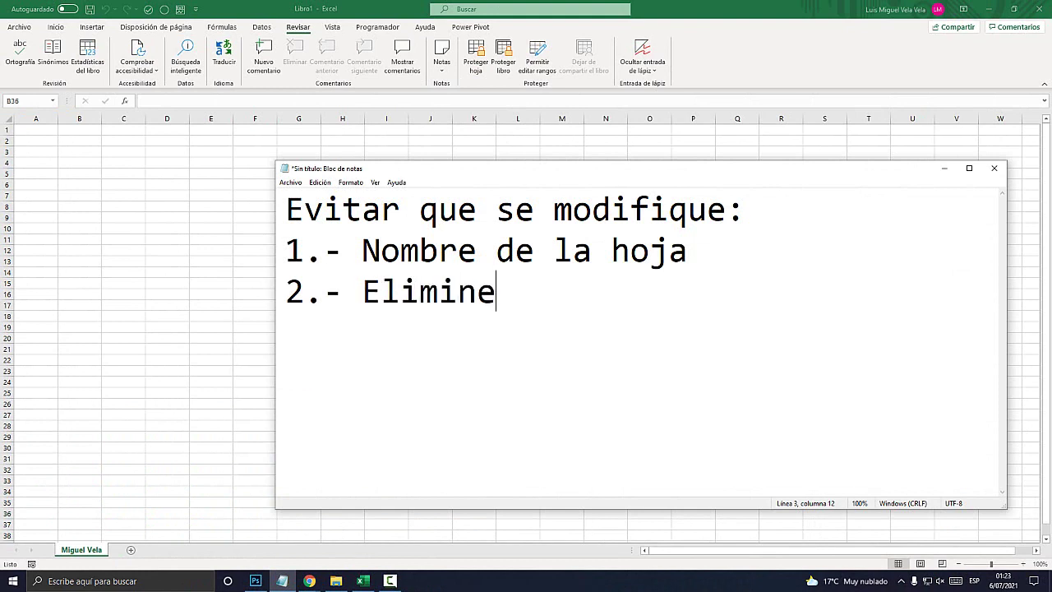
{"action": "type", "text": " hojas"}
{"action": "key", "text": "Return"}
{"action": "type", "text": "3"}
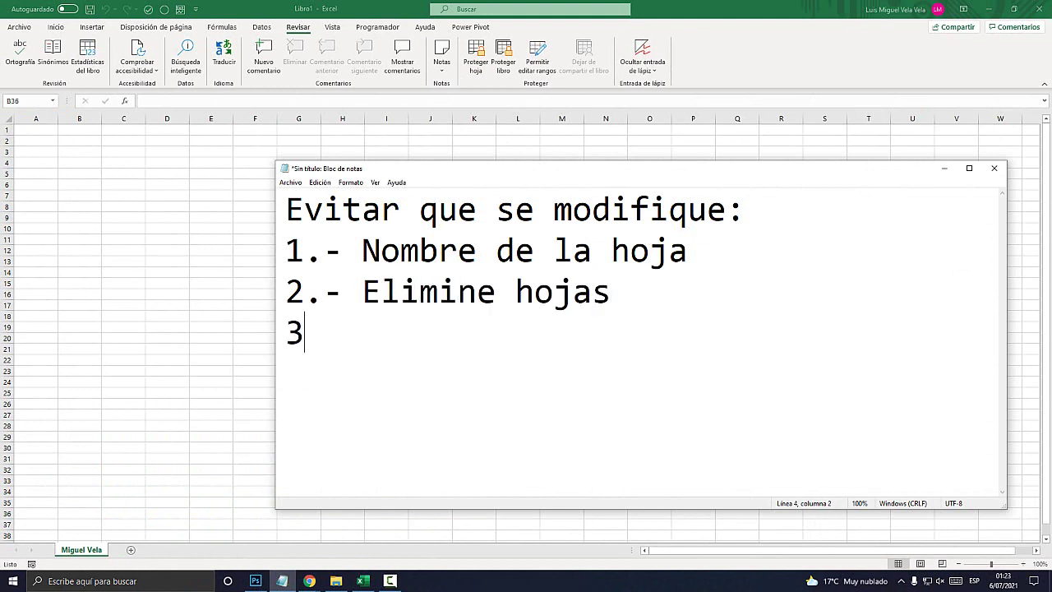
{"action": "type", "text": ".- Inserte hojas"}
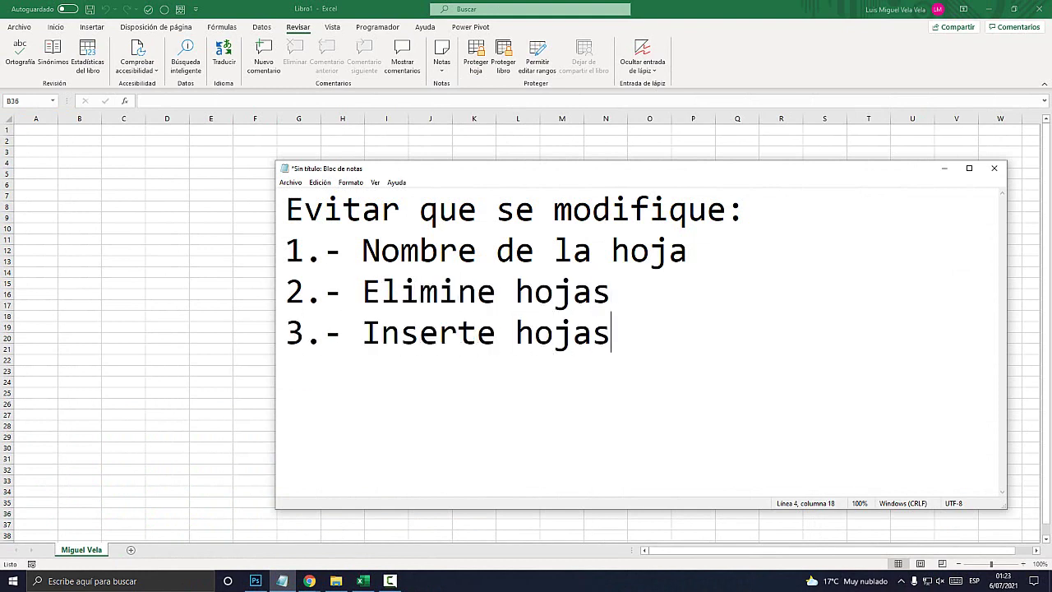
{"action": "key", "text": "Return"}
{"action": "type", "text": "4.- "}
{"action": "type", "text": "Mueva hoja"}
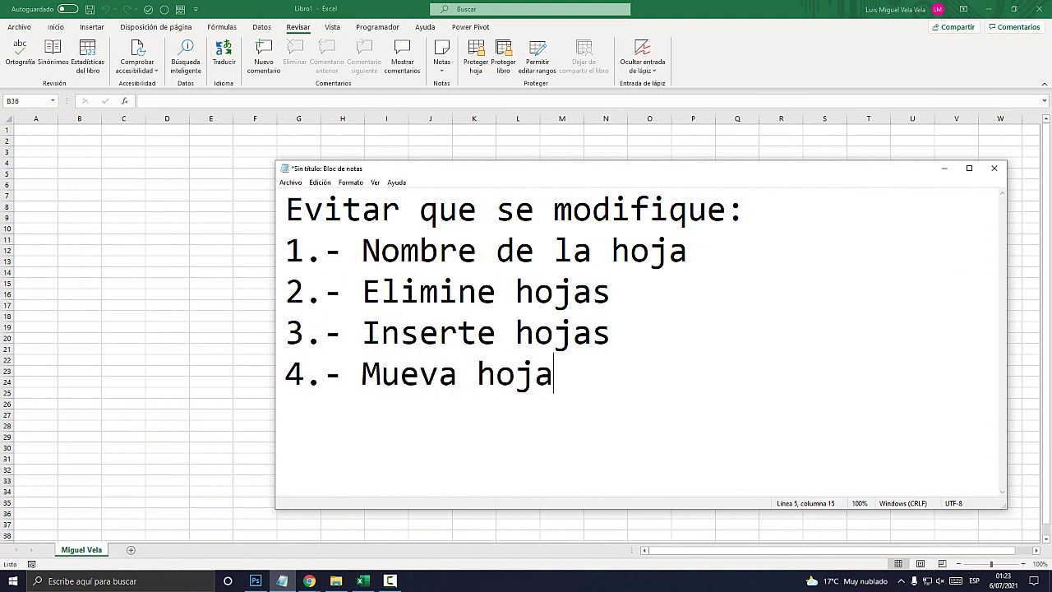
{"action": "type", "text": "s"}
Add '5.- El color de etiqueta', select the list items, and return to Excel
{"action": "key", "text": "Return"}
{"action": "type", "text": "3"}
{"action": "key", "text": "BackSpace"}
{"action": "type", "text": "5.- El color de e"}
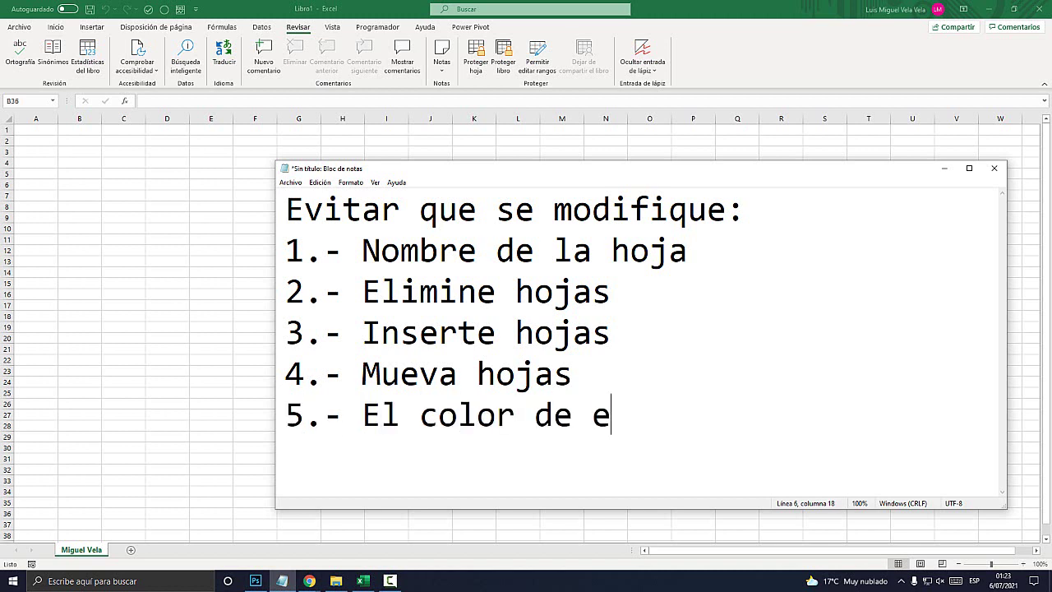
{"action": "type", "text": "tiqueta"}
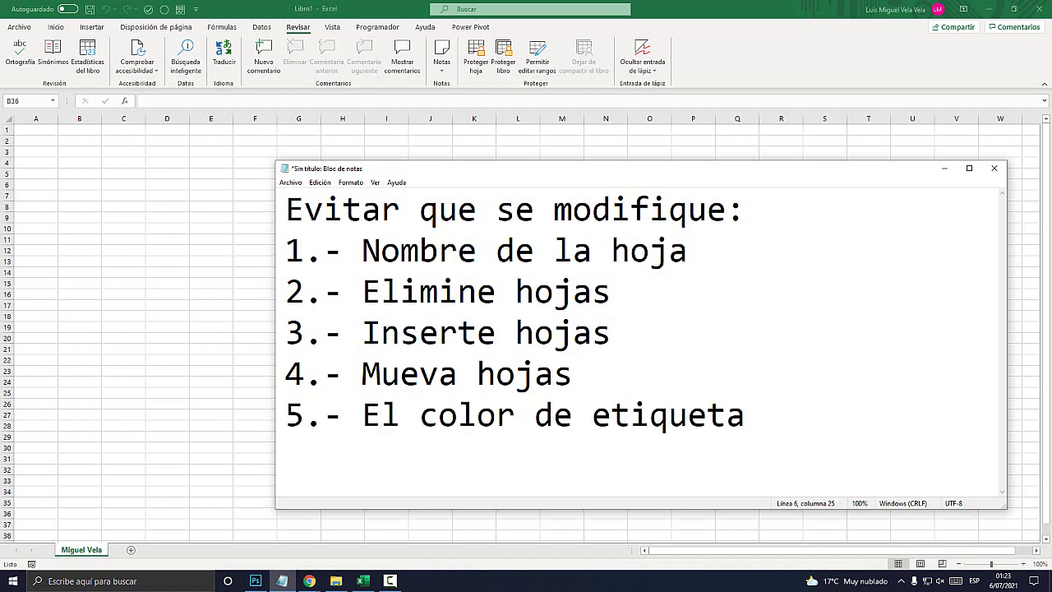
{"action": "key", "text": "shift+Left"}
{"action": "key", "text": "shift+Left"}
{"action": "key", "text": "shift+Left"}
{"action": "key", "text": "shift+Up"}
{"action": "key", "text": "shift+Up"}
{"action": "key", "text": "shift+Up"}
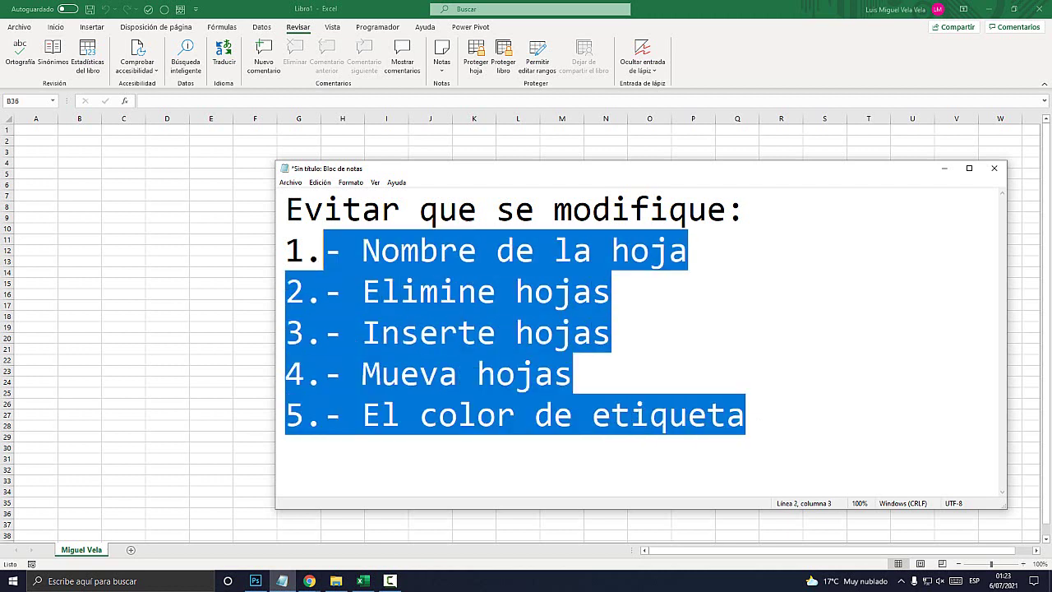
{"action": "key", "text": "shift+Home"}
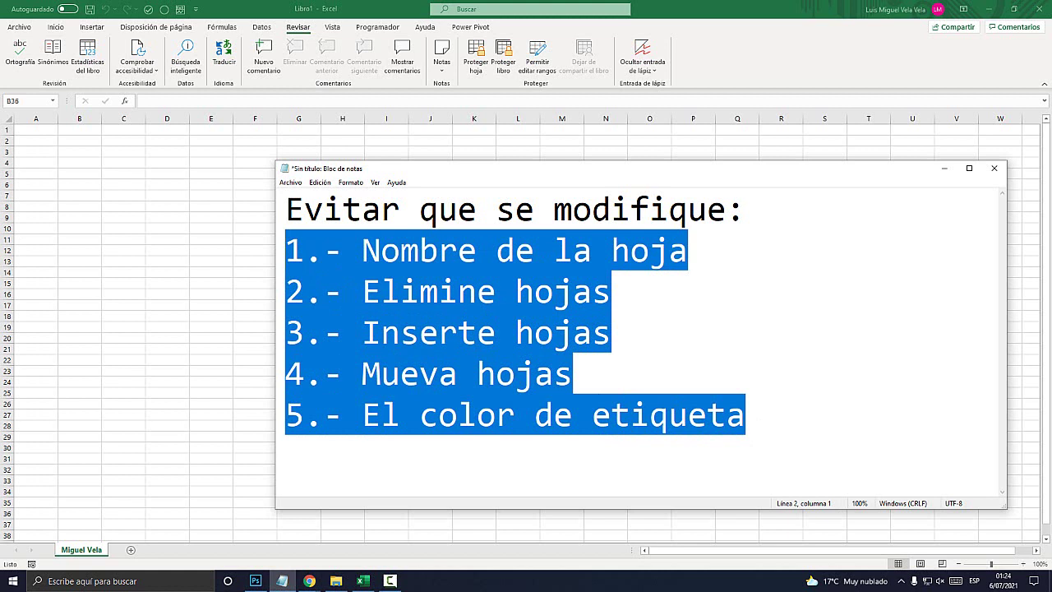
{"action": "key", "text": "alt+Tab"}
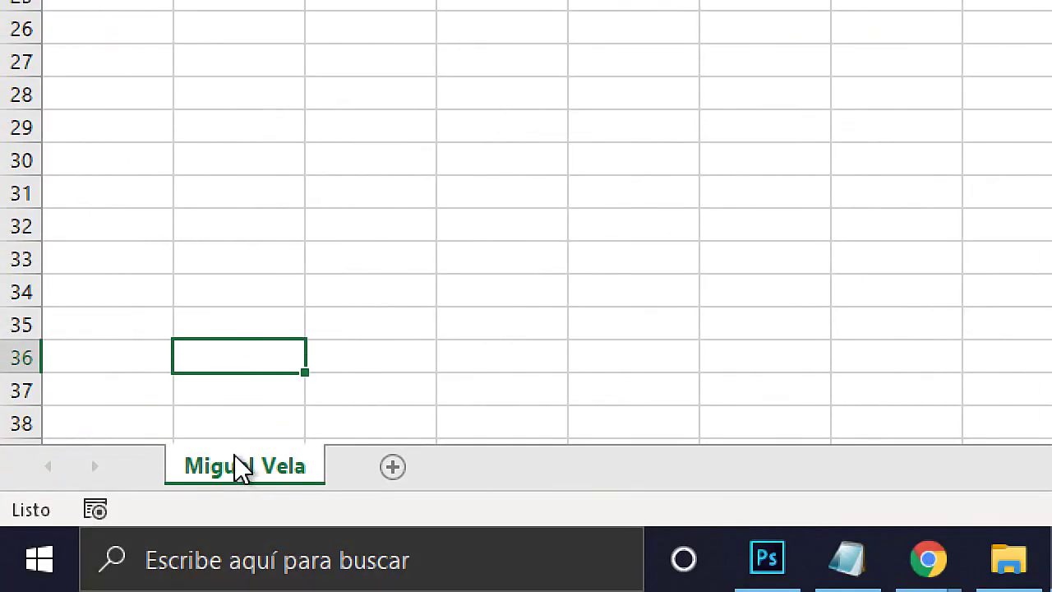
{"action": "right_click", "coordinate": [231, 464]}
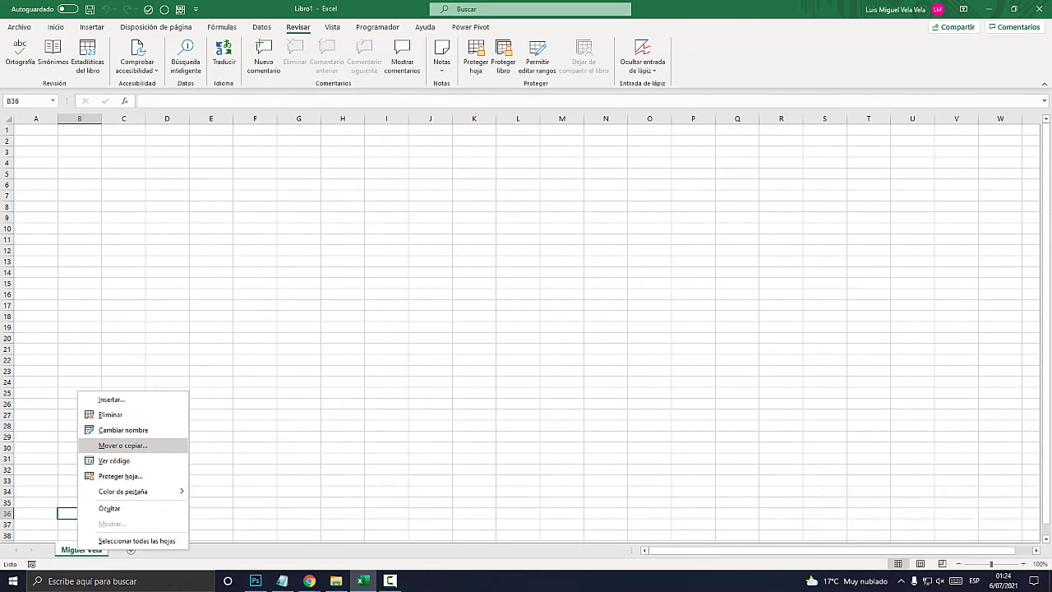
{"action": "key", "text": "Escape"}
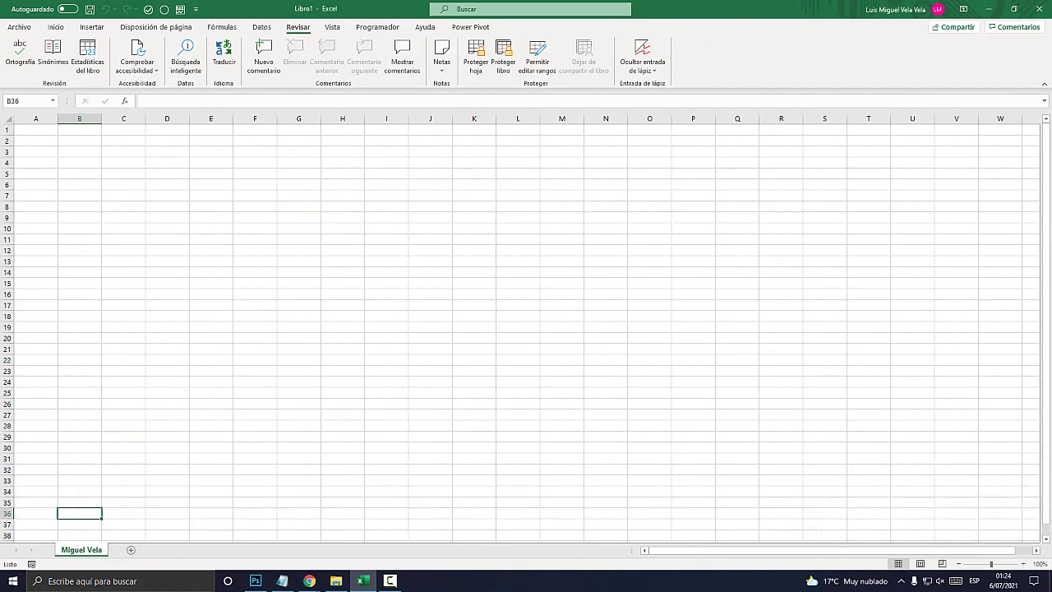
{"action": "left_click", "coordinate": [210, 283]}
{"action": "type", "text": "asdfasdf"}
{"action": "left_click", "coordinate": [342, 293]}
{"action": "type", "text": "fasf"}
{"action": "left_click", "coordinate": [255, 185]}
{"action": "type", "text": "sdf"}
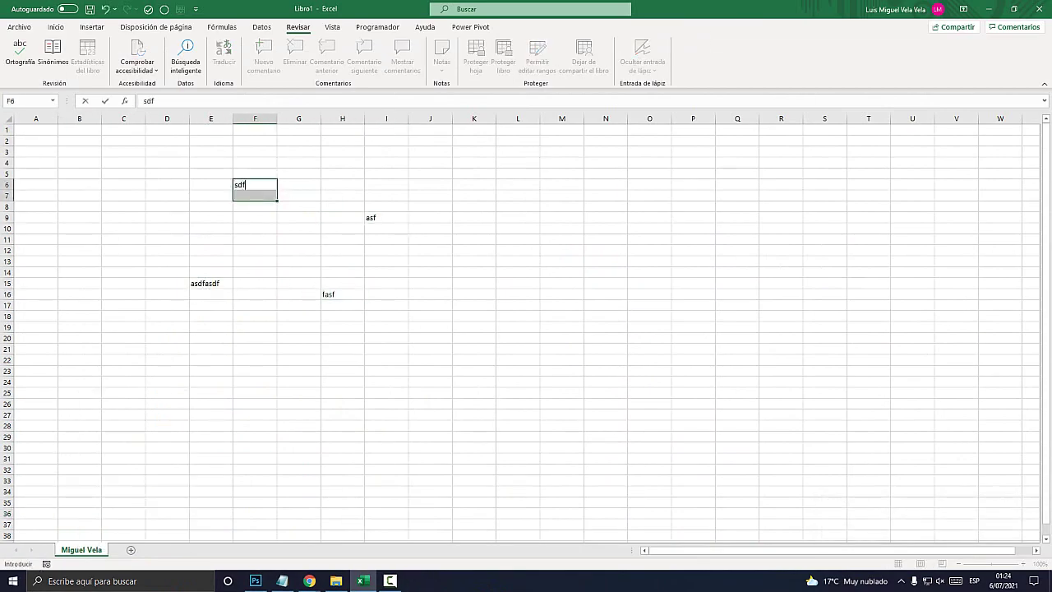
{"action": "left_click_drag", "start_coordinate": [386, 364], "coordinate": [430, 373]}
{"action": "left_click", "coordinate": [606, 283]}
{"action": "type", "text": "asd"}
{"action": "left_click_drag", "start_coordinate": [386, 173], "coordinate": [386, 207]}
{"action": "type", "text": "f"}
{"action": "left_click_drag", "start_coordinate": [298, 163], "coordinate": [298, 184]}
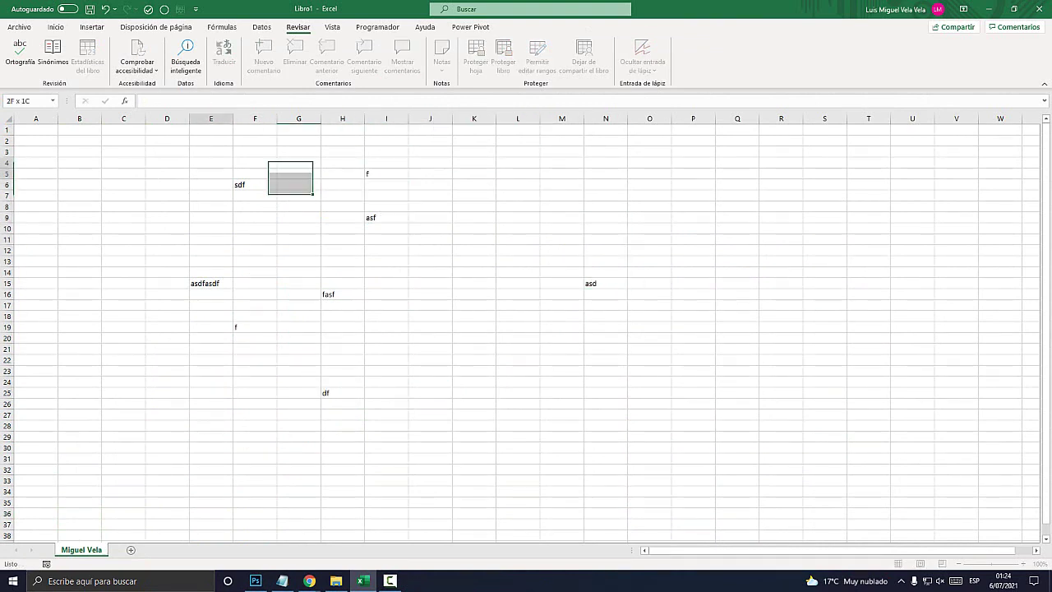
{"action": "left_click_drag", "start_coordinate": [210, 163], "coordinate": [605, 403]}
{"action": "key", "text": "Delete"}
{"action": "left_click", "coordinate": [299, 283]}
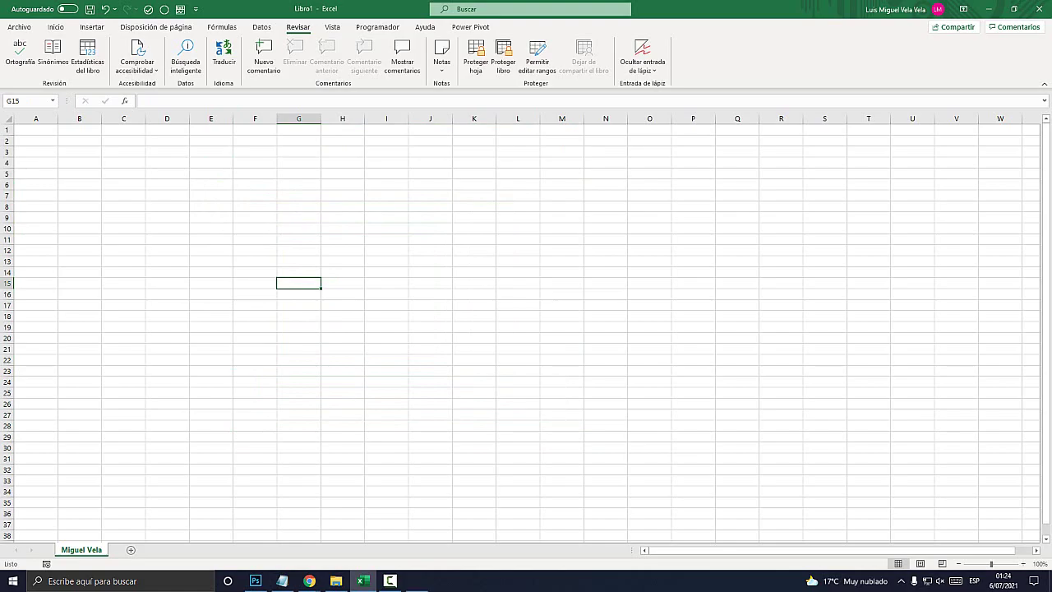
{"action": "key", "text": "super+plus"}
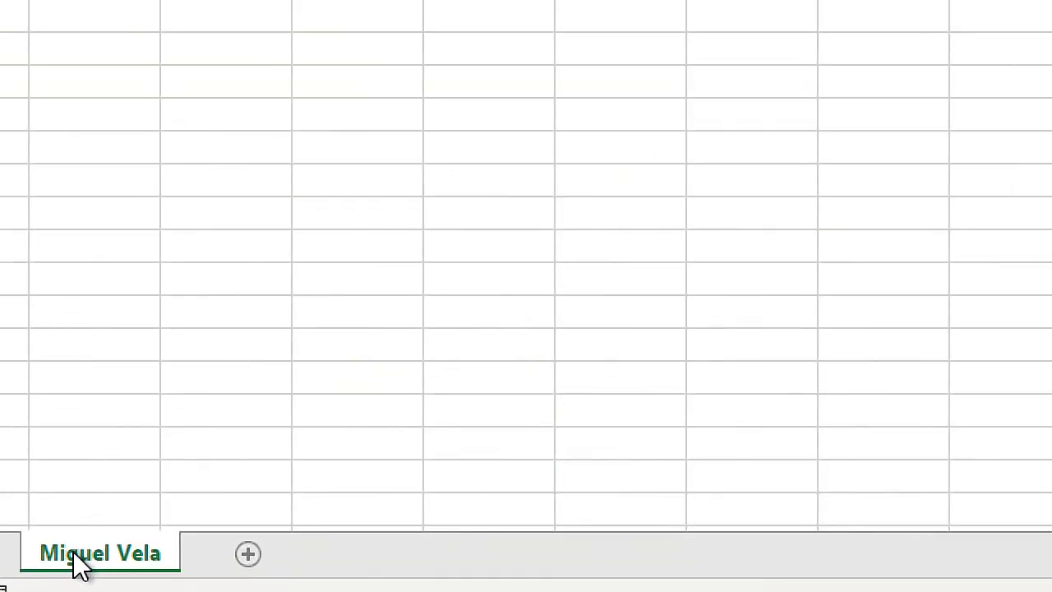
{"action": "right_click", "coordinate": [247, 547]}
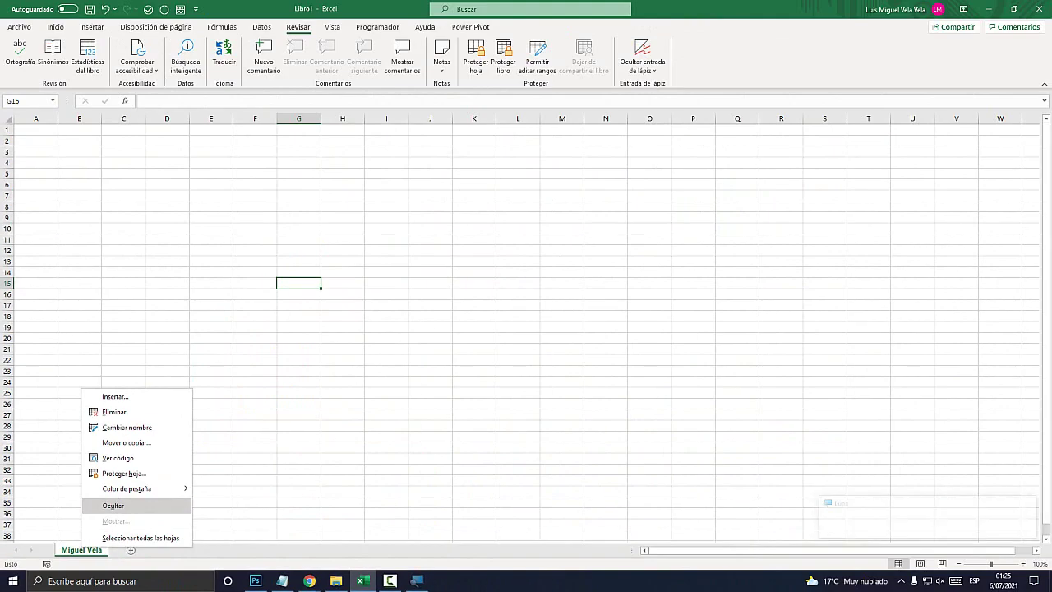
{"action": "left_click", "coordinate": [367, 429]}
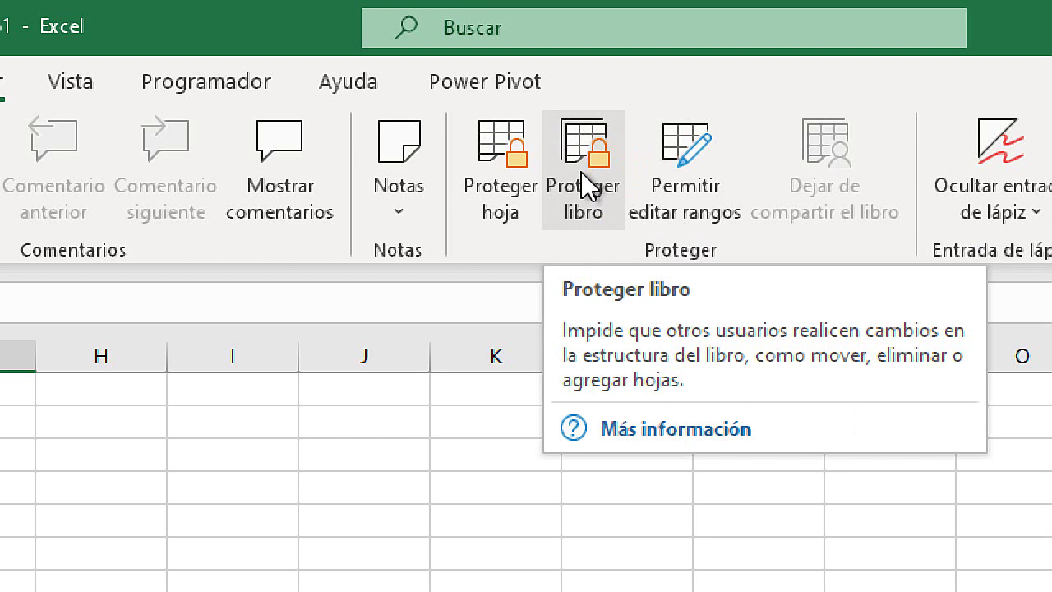
Protect the workbook with Estructura checked, entering and confirming a password in Proteger libro
{"action": "left_click", "coordinate": [585, 168]}
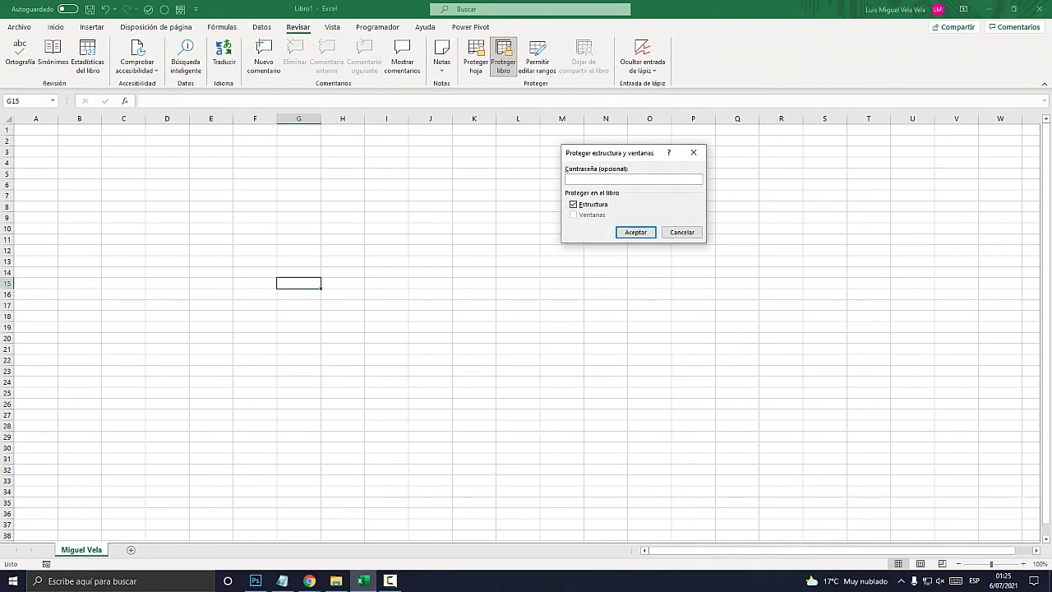
{"action": "left_click_drag", "start_coordinate": [646, 156], "coordinate": [597, 140]}
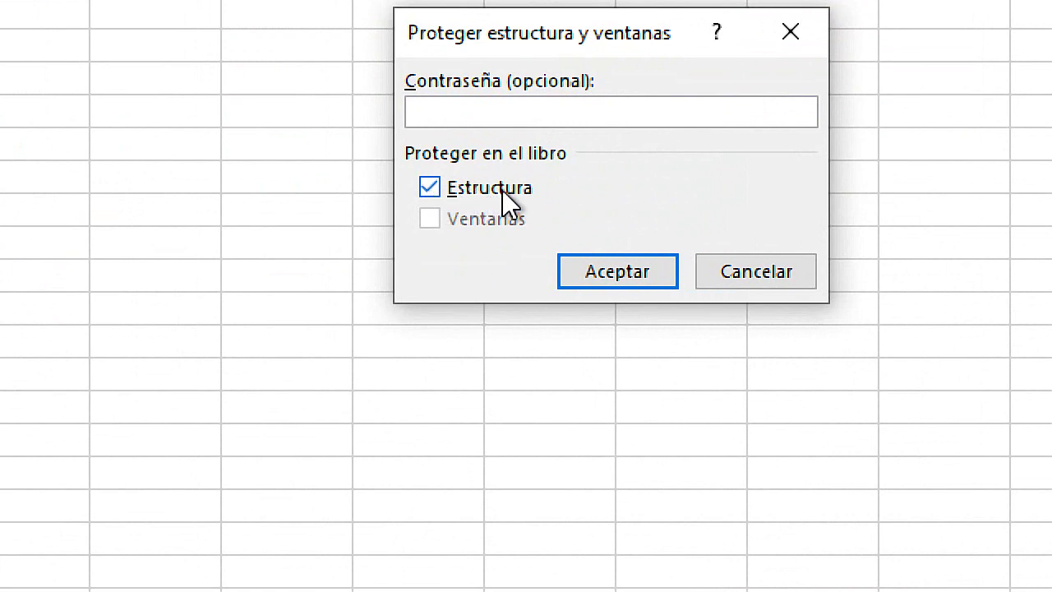
{"action": "left_click", "coordinate": [521, 188]}
{"action": "left_click", "coordinate": [428, 188]}
{"action": "left_click", "coordinate": [429, 189]}
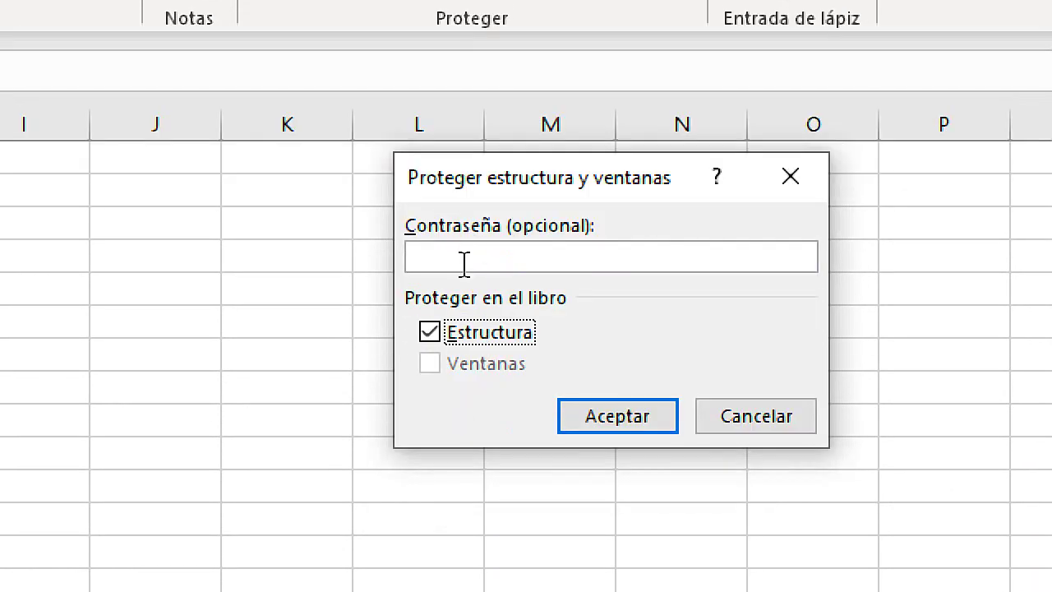
{"action": "left_click", "coordinate": [463, 264]}
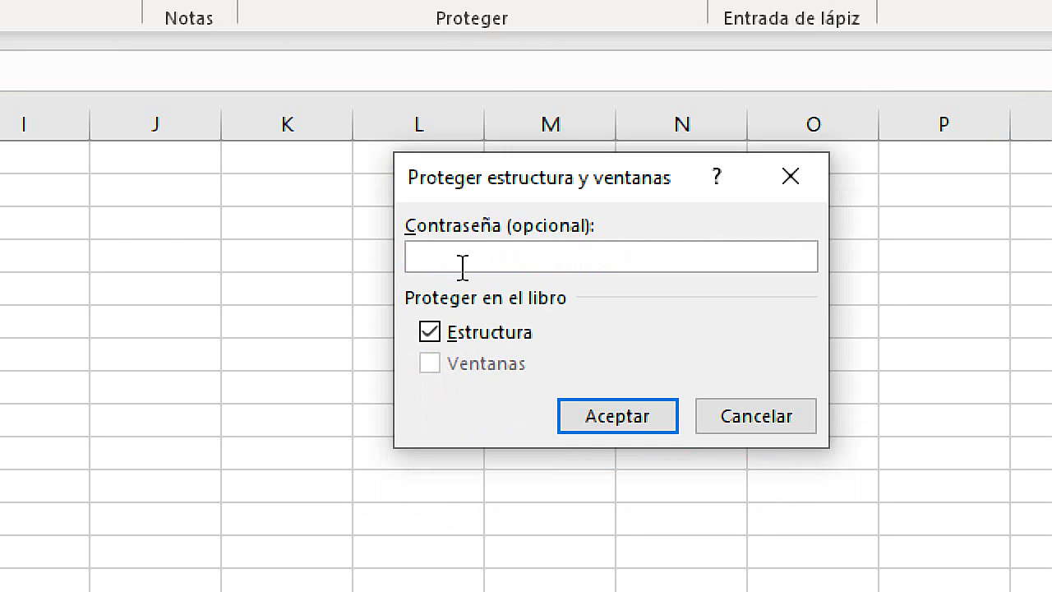
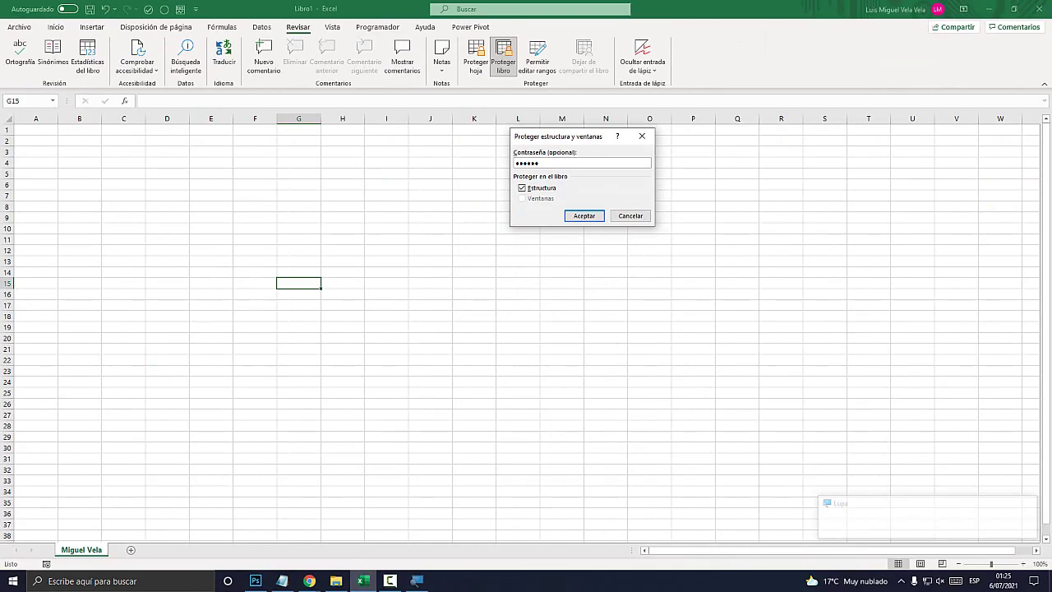
{"action": "key", "text": "Return"}
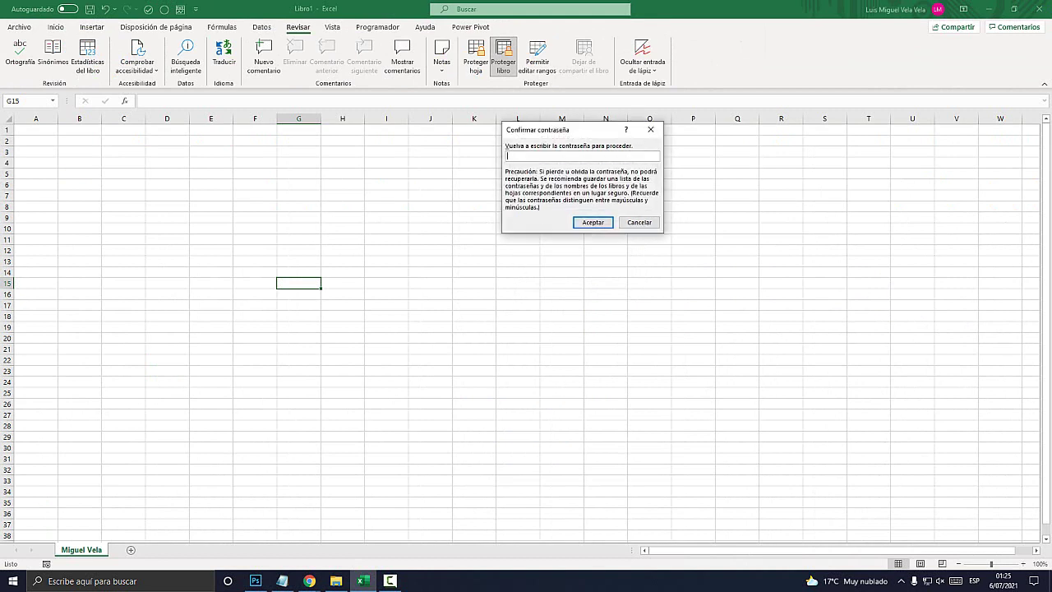
{"action": "key", "text": "Return"}
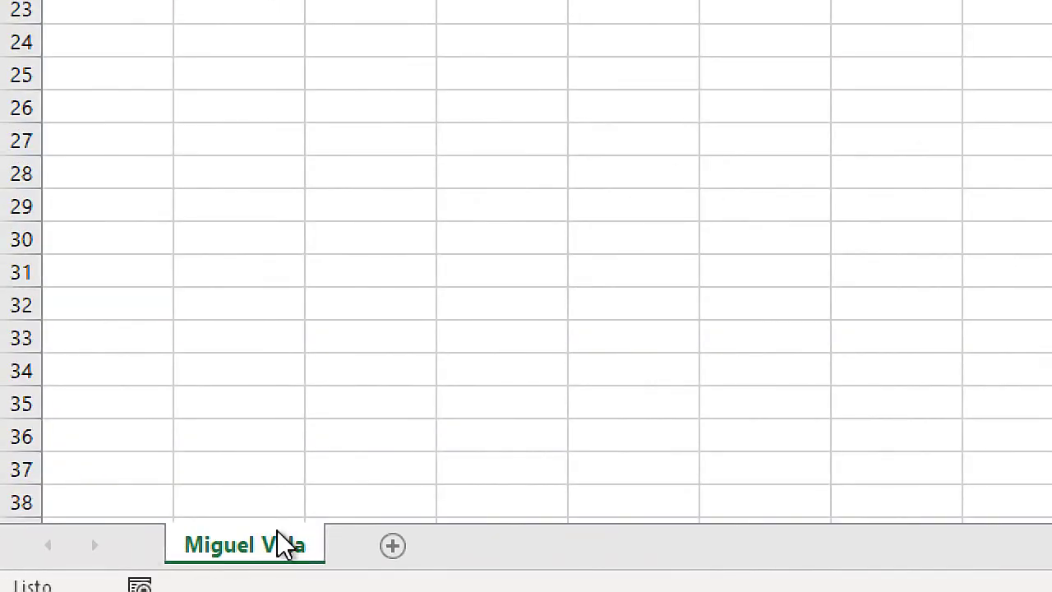
Open the sheet tab's context menu to see its disabled options
{"action": "right_click", "coordinate": [276, 549]}
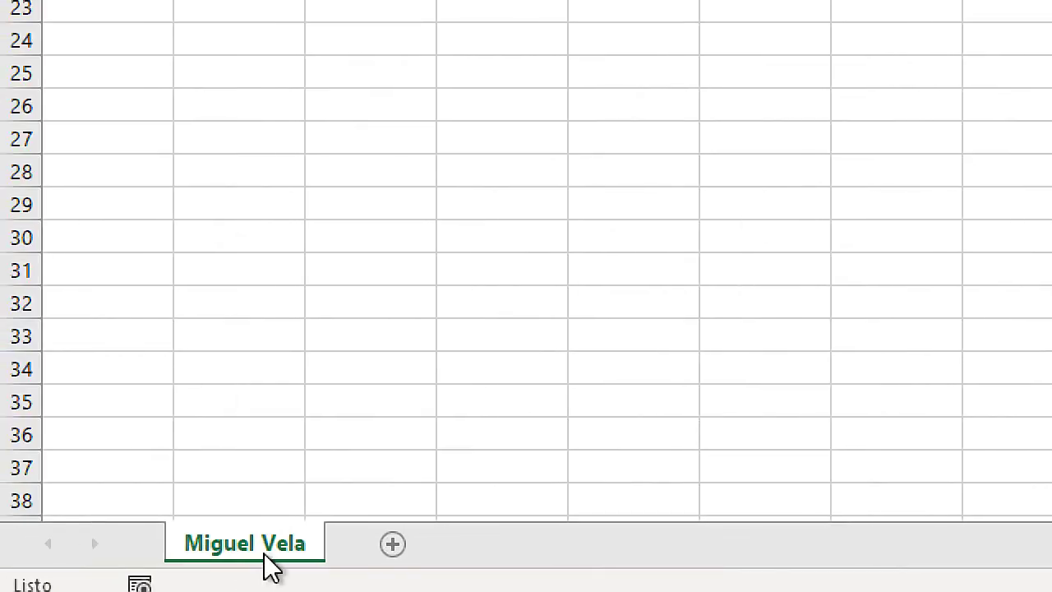
Try renaming the sheet tab, then dismiss the protection warning with Aceptar
{"action": "double_click", "coordinate": [274, 549]}
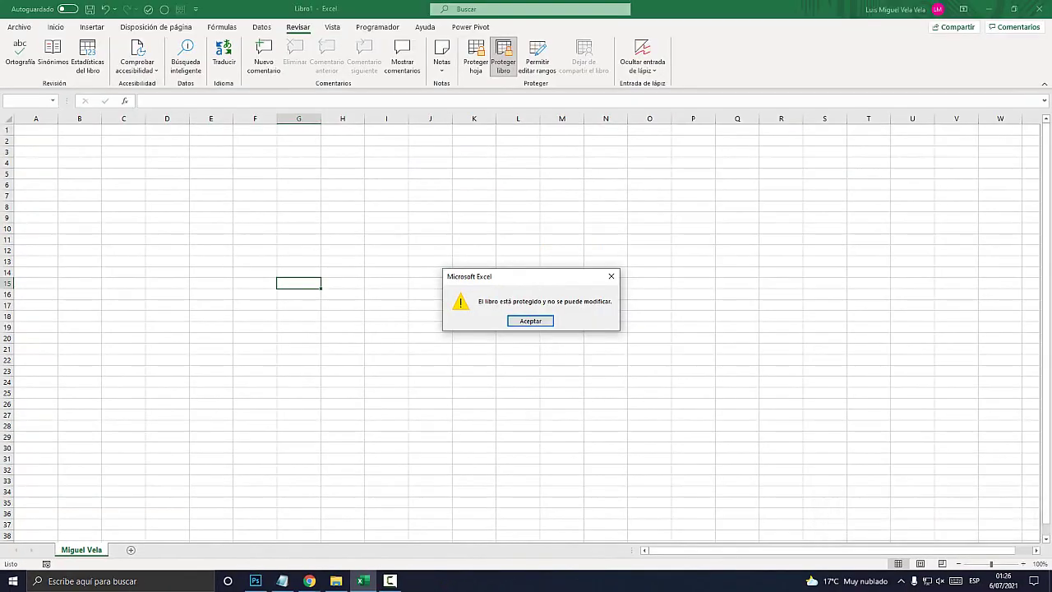
{"action": "left_click_drag", "start_coordinate": [493, 276], "coordinate": [441, 164]}
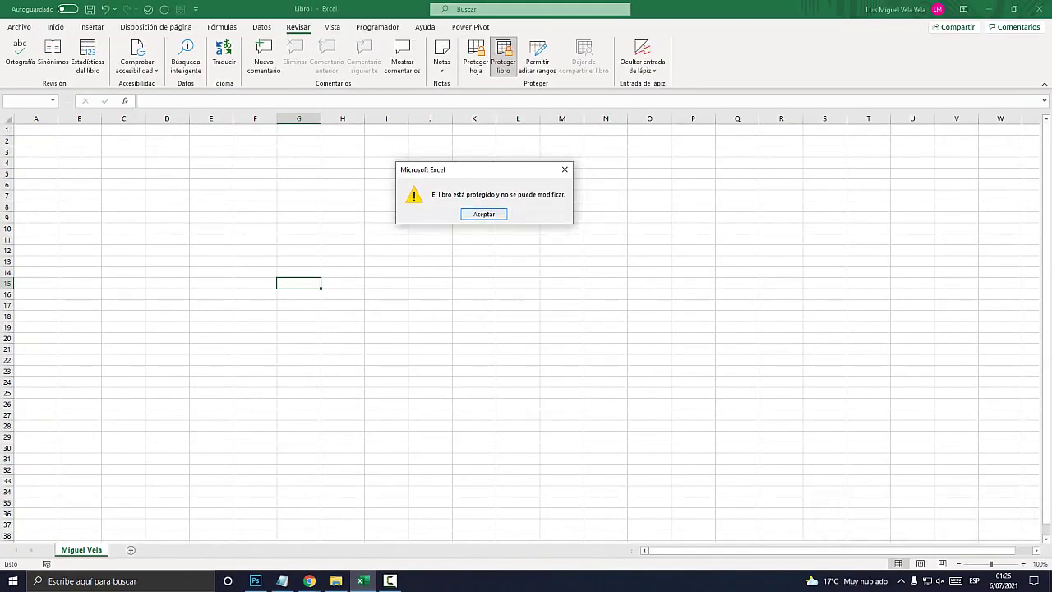
{"action": "left_click", "coordinate": [484, 214]}
Type scratch text such as 'sdfasdf', 'sdfas', 'asf' and 'sdfsdfsdf' into scattered cells
{"action": "type", "text": "sdfasdf"}
{"action": "left_click", "coordinate": [330, 349]}
{"action": "type", "text": "sdfas"}
{"action": "left_click", "coordinate": [474, 294]}
{"action": "type", "text": "asf"}
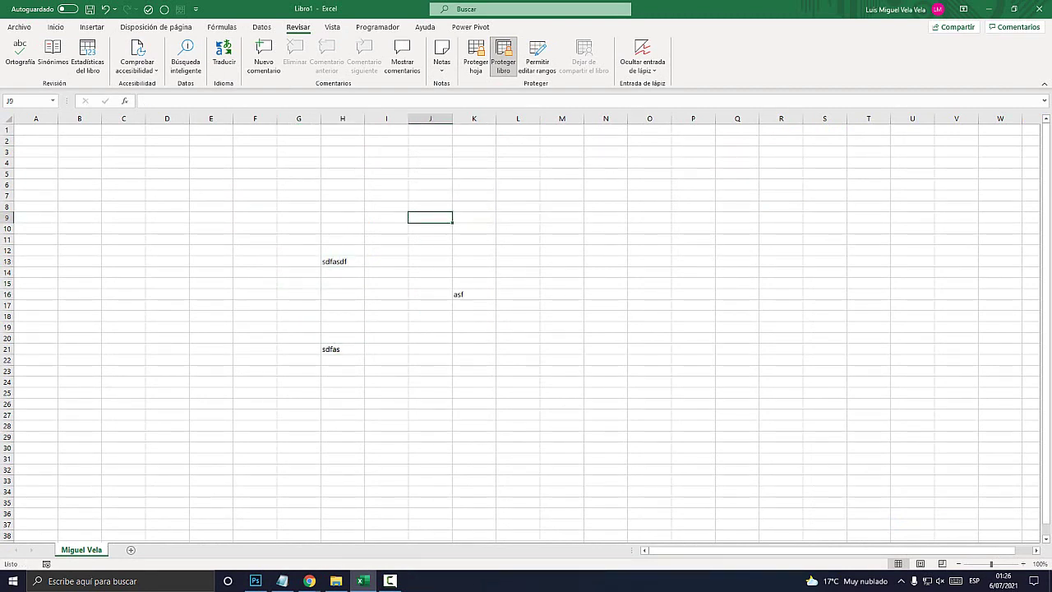
{"action": "left_click_drag", "start_coordinate": [255, 251], "coordinate": [255, 262]}
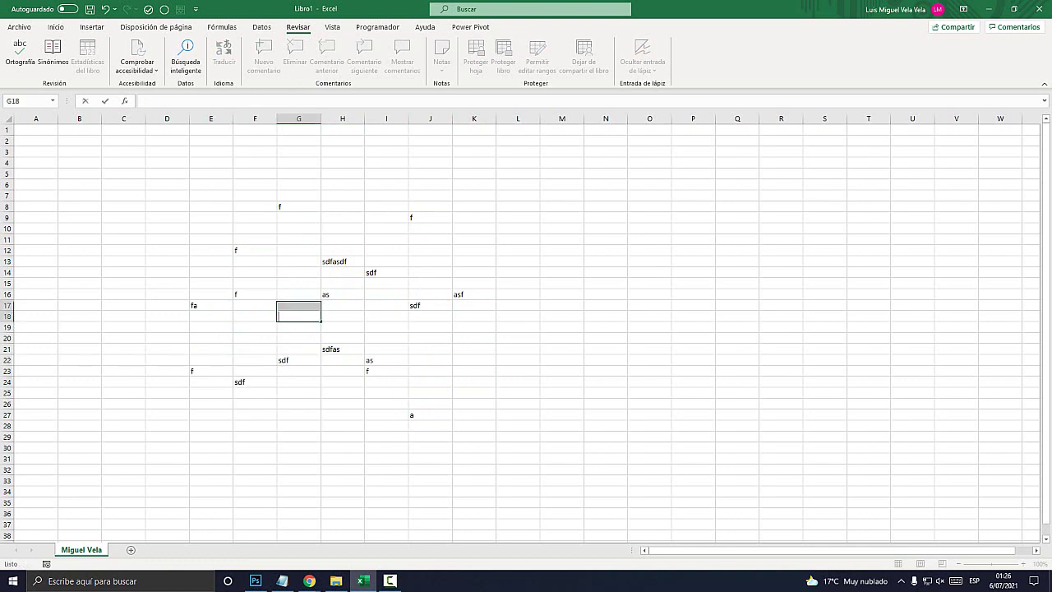
{"action": "left_click", "coordinate": [298, 315]}
{"action": "type", "text": "sa"}
{"action": "left_click", "coordinate": [210, 338]}
{"action": "type", "text": "f"}
{"action": "left_click", "coordinate": [255, 328]}
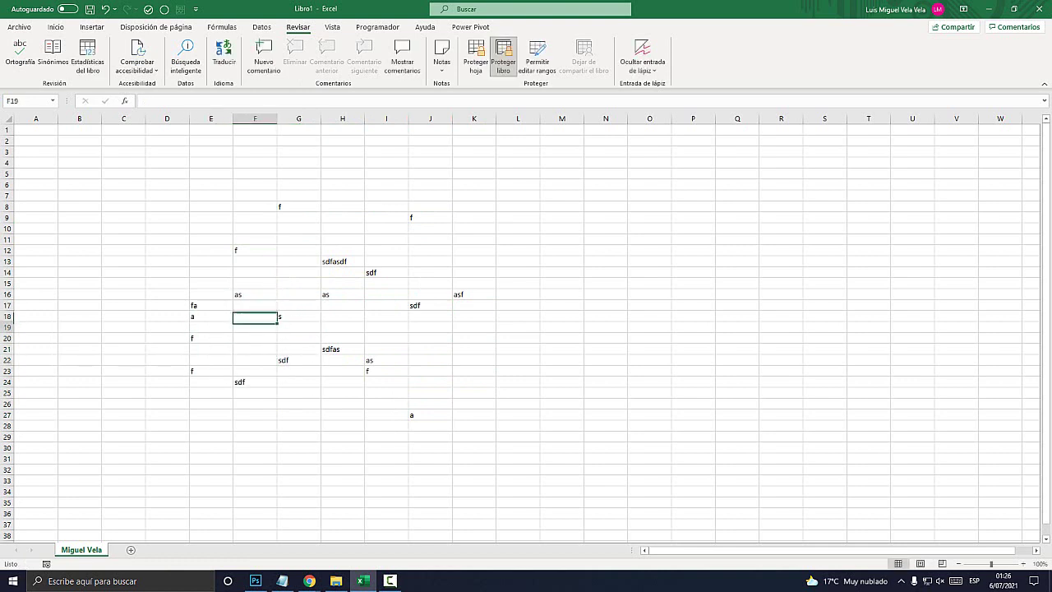
{"action": "type", "text": "sdfsdfsdf"}
{"action": "left_click", "coordinate": [255, 360]}
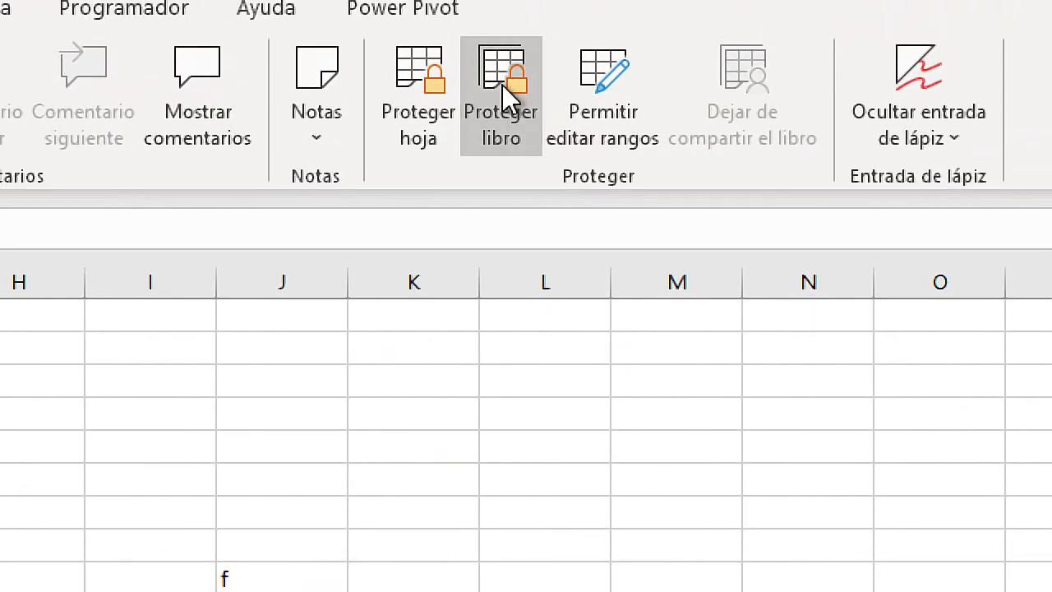
Unprotect the workbook structure by entering its password in the Desproteger libro dialog
{"action": "left_click", "coordinate": [505, 53]}
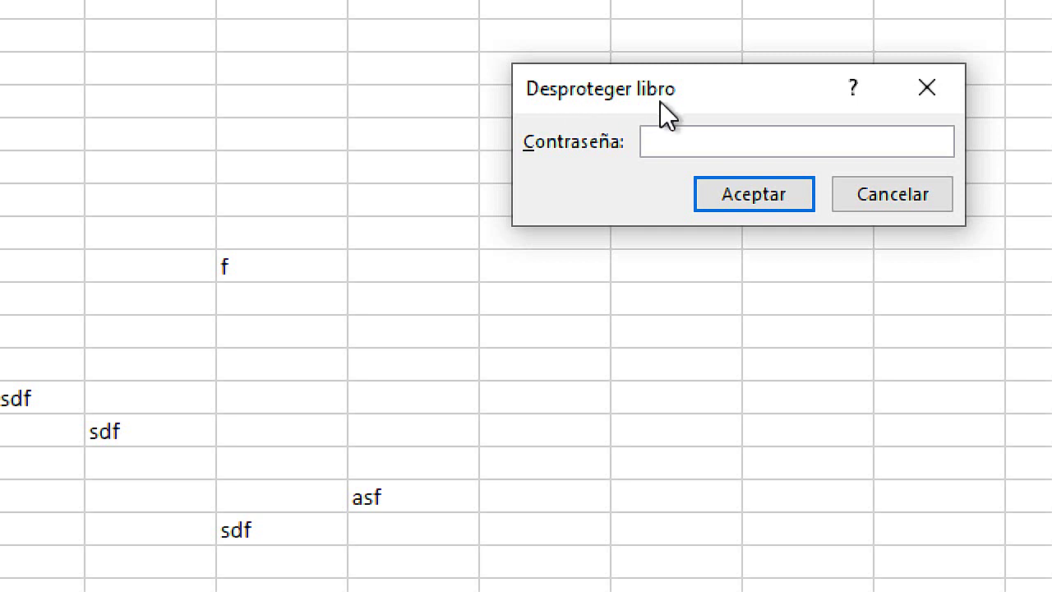
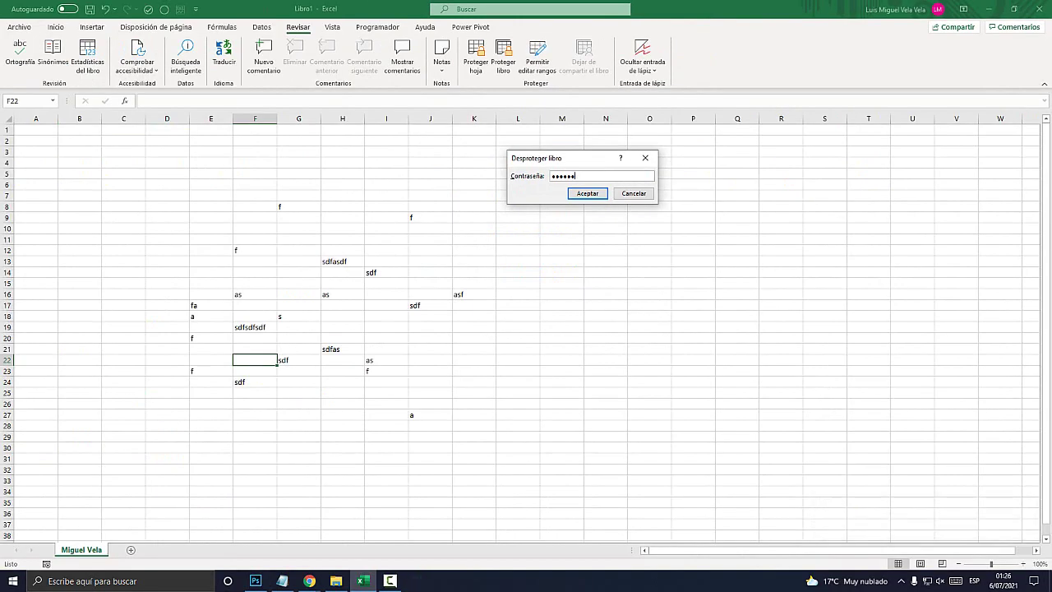
{"action": "key", "text": "Return"}
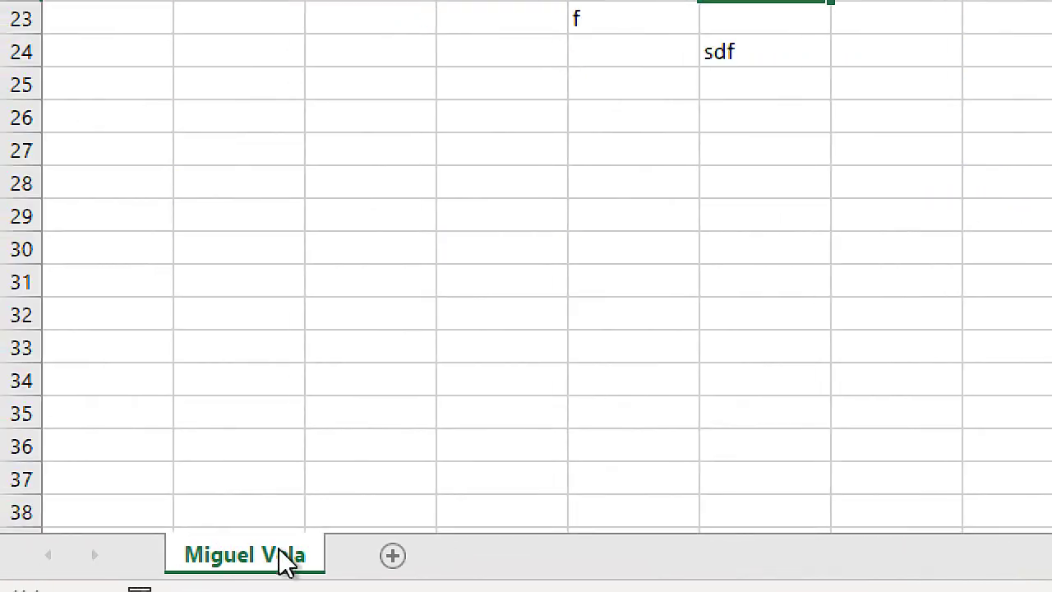
{"action": "right_click", "coordinate": [95, 551]}
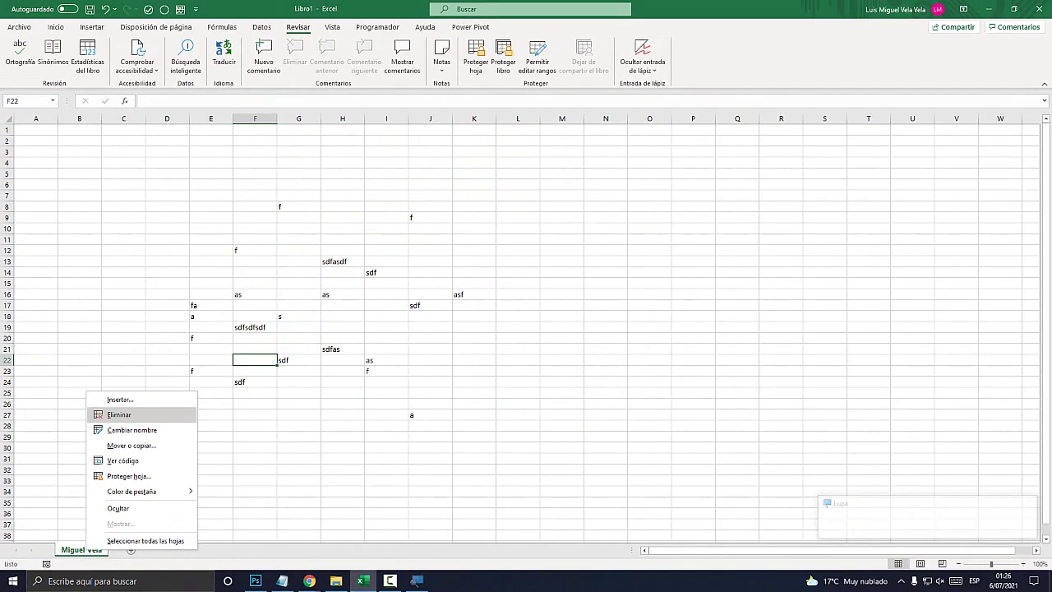
{"action": "left_click", "coordinate": [388, 152]}
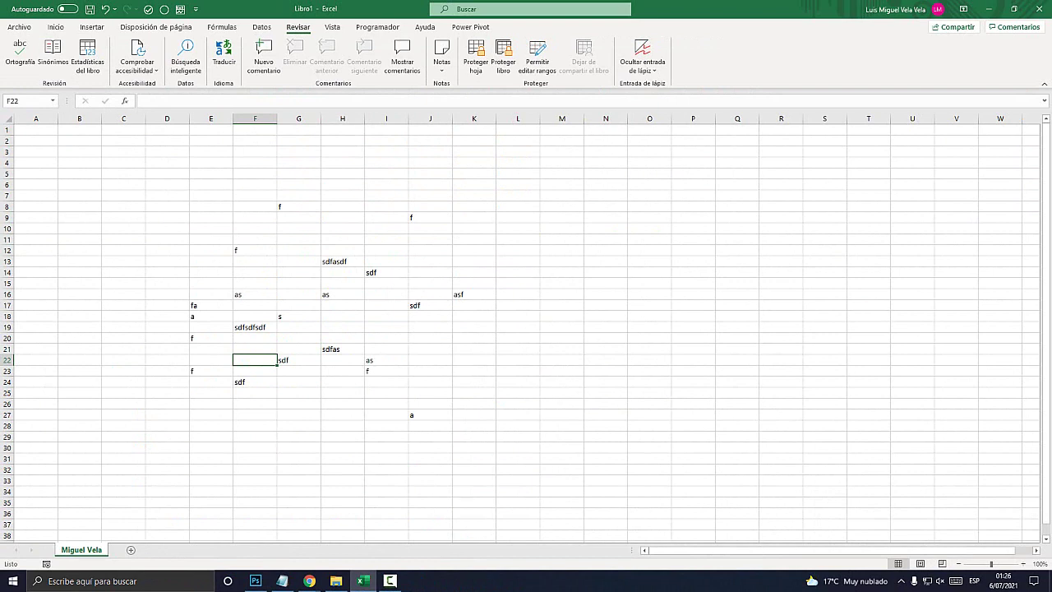